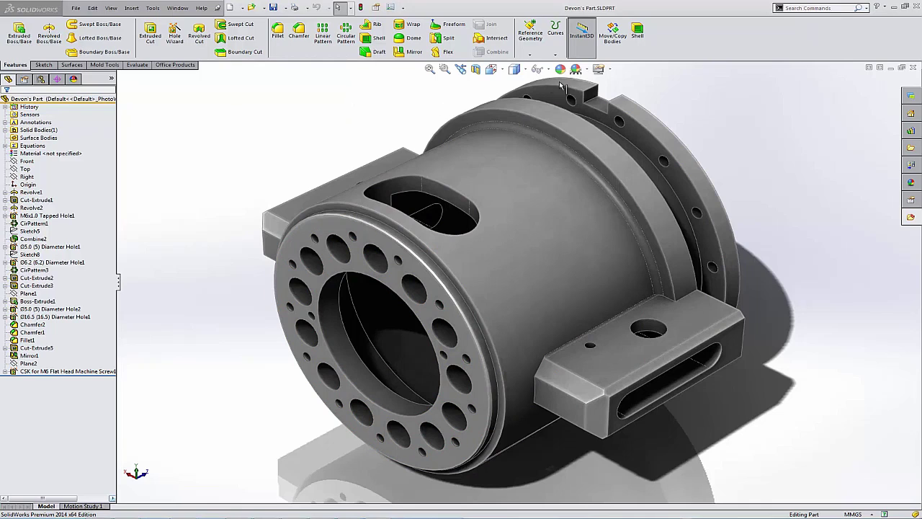
Leave SolidWorks' display options and open the Windows Control Panel from the Start menu
left_click(610, 69)
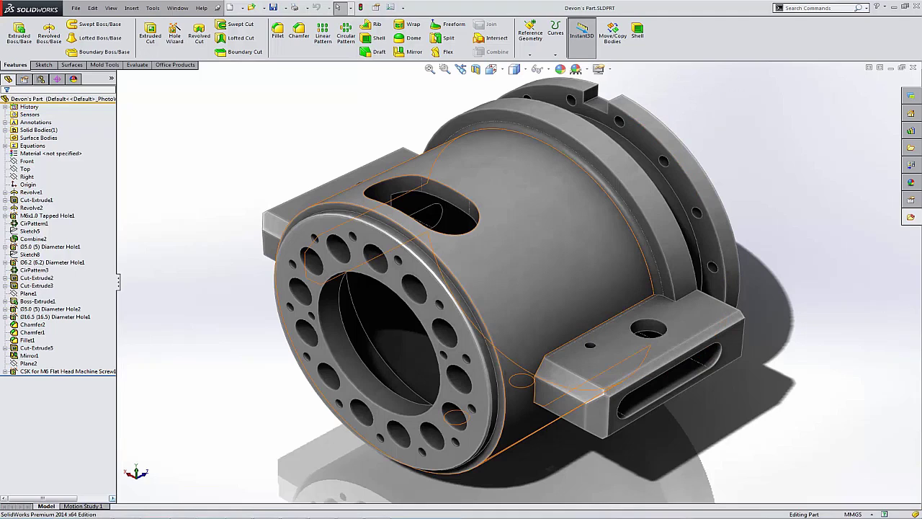
left_click(13, 510)
Check in Device Manager that the display adapter is an NVIDIA Quadro FX 3800M, then close it
left_click(148, 214)
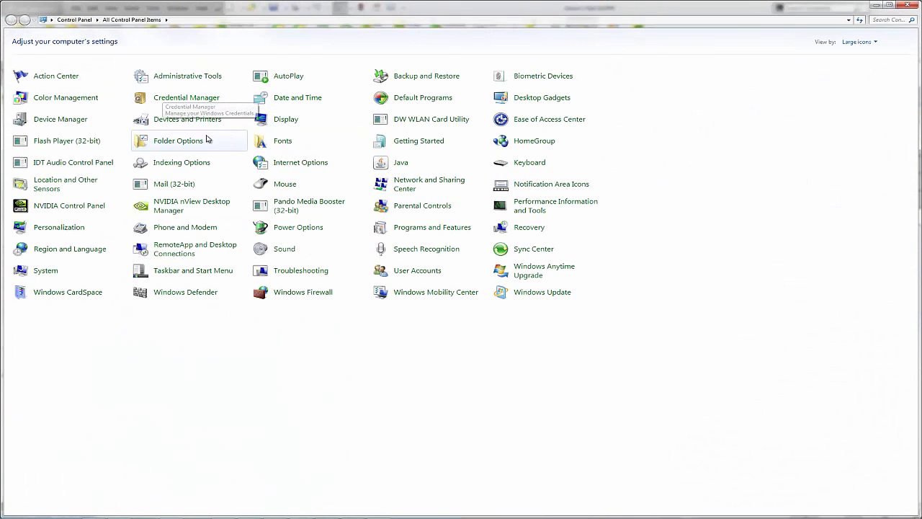
left_click(72, 121)
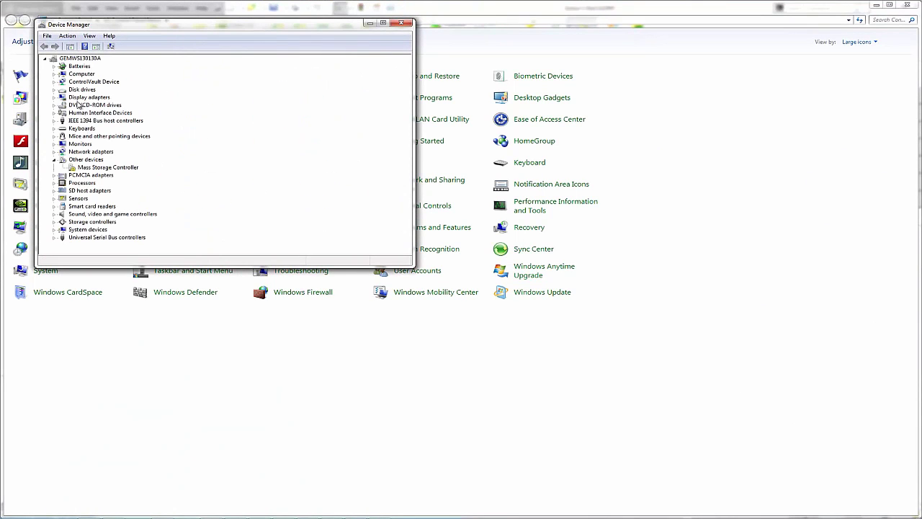
left_click(53, 97)
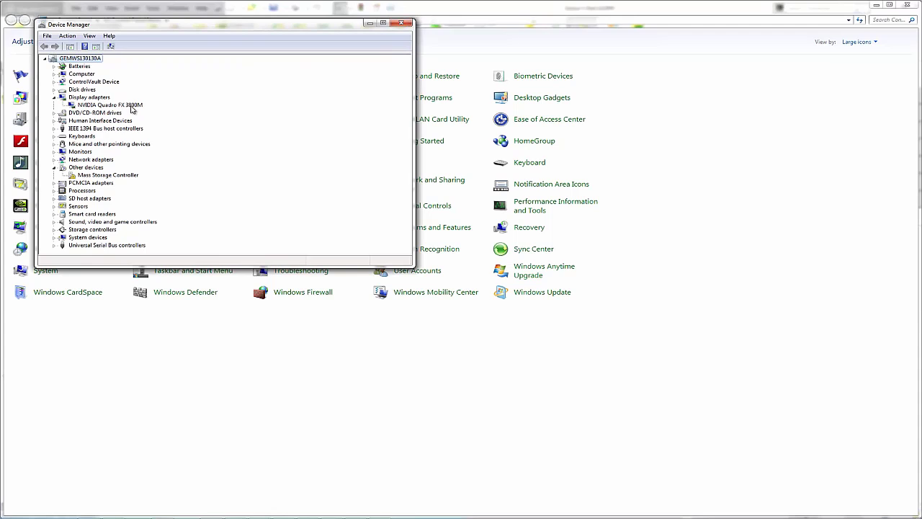
left_click(401, 23)
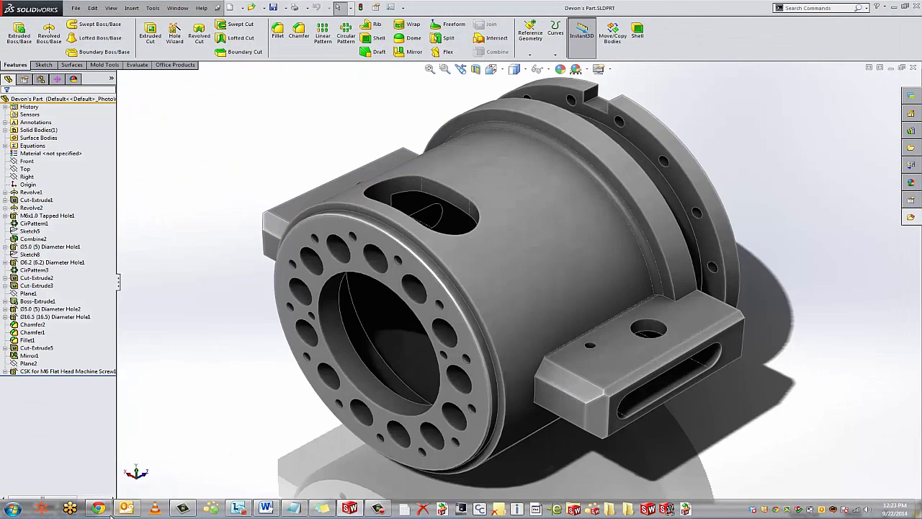
Search solidworks.com in Chrome for 'graphics' and open the System/Graphics Card Requirements result
left_click(98, 508)
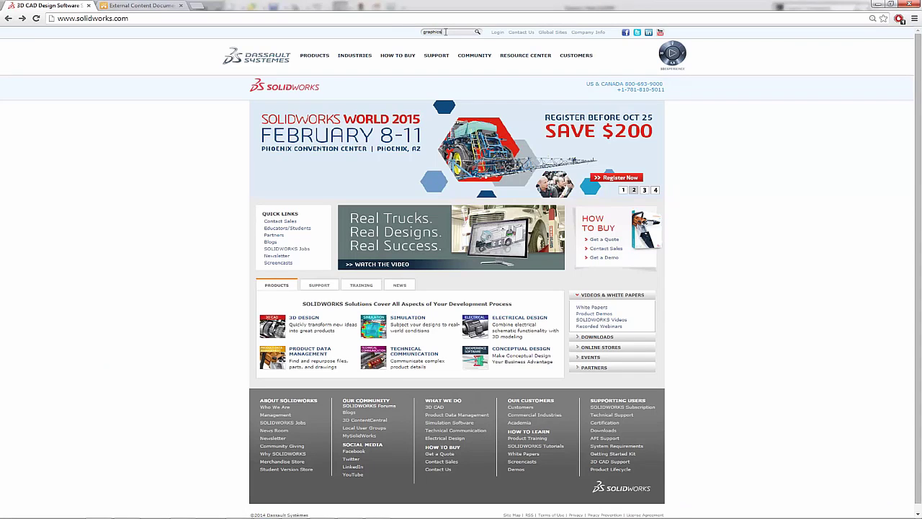
key("Return")
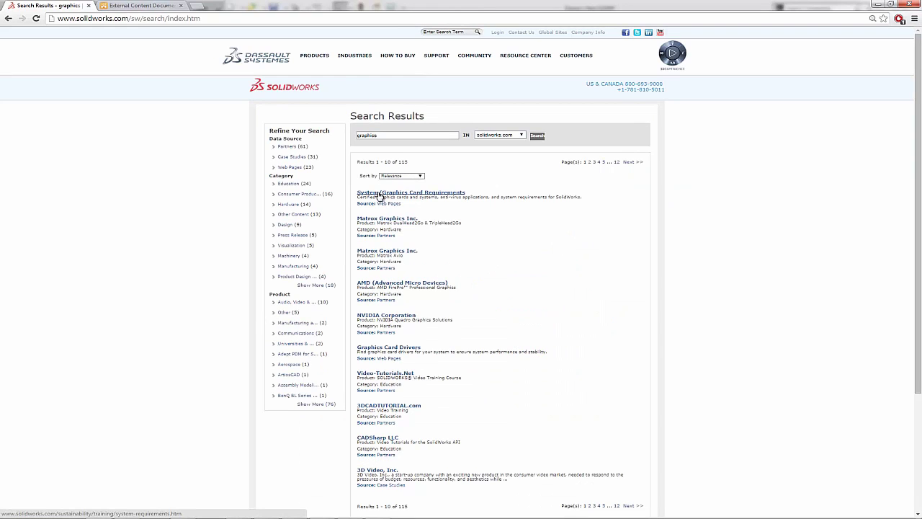
left_click(380, 193)
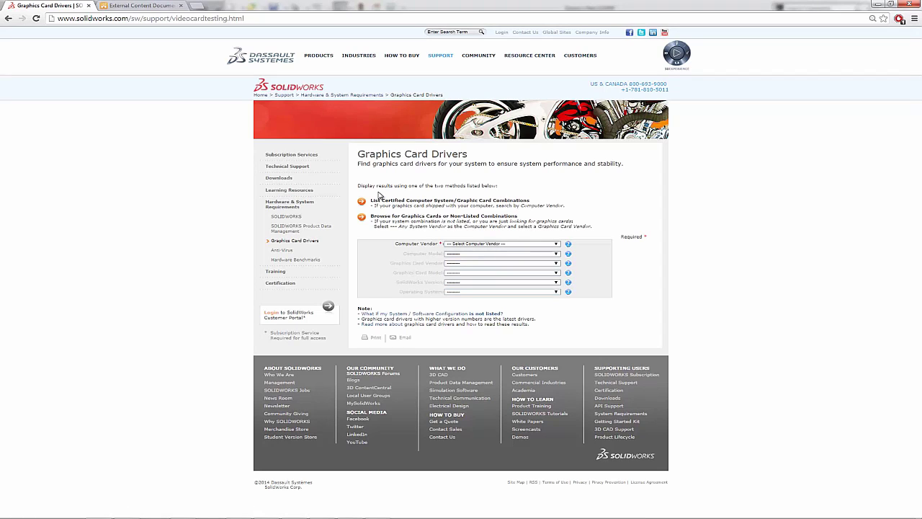
Set Computer Vendor to Any System Vendor and Graphics Card Vendor to NVIDIA
left_click(557, 246)
left_click(496, 298)
left_click(530, 245)
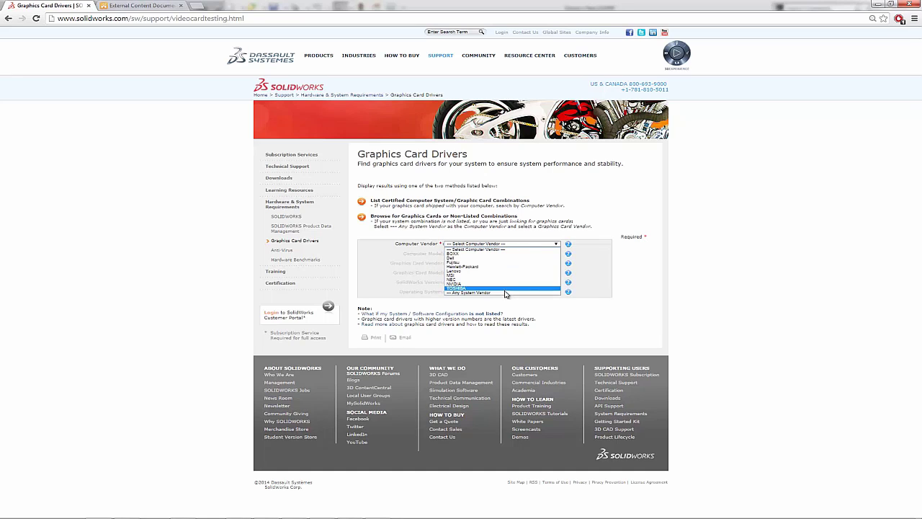
left_click(506, 292)
left_click(468, 263)
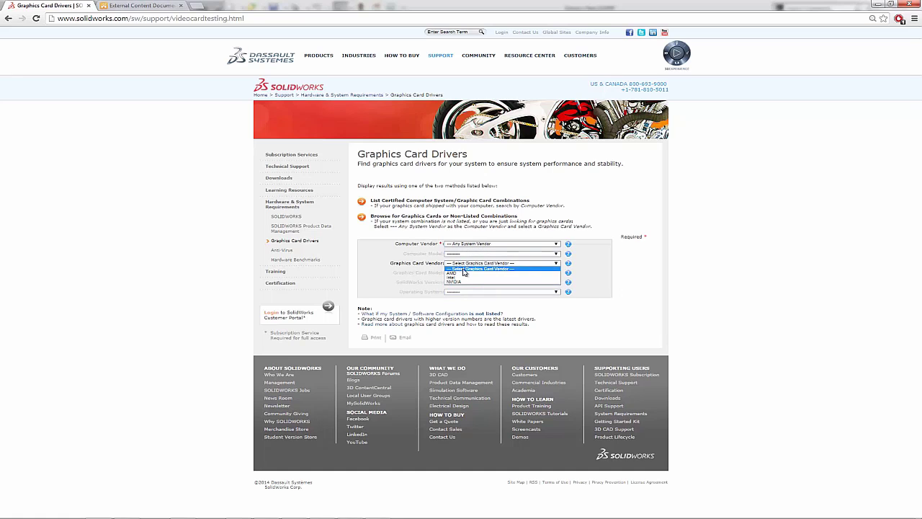
left_click(462, 280)
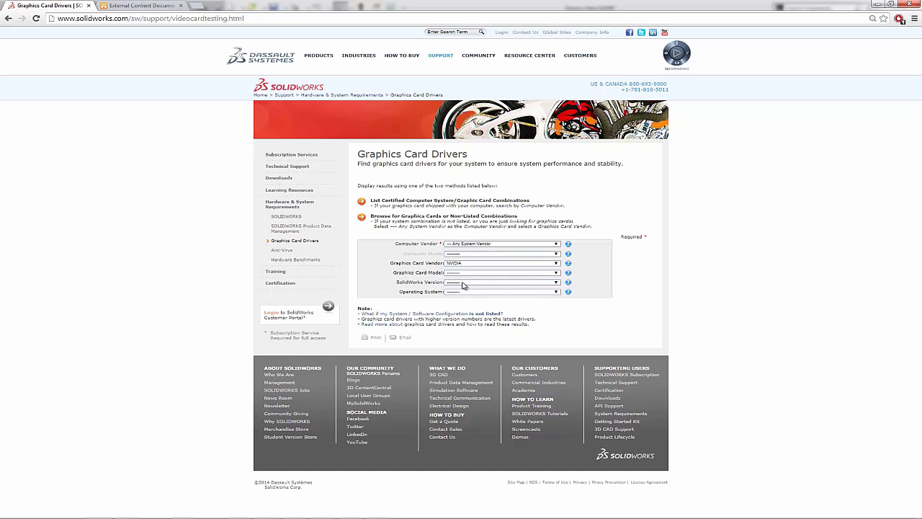
Pick model Quadro FX 3800, version 2015 and OS Win7 x64, then show the results
left_click(462, 273)
left_click_drag(554, 291, 554, 306)
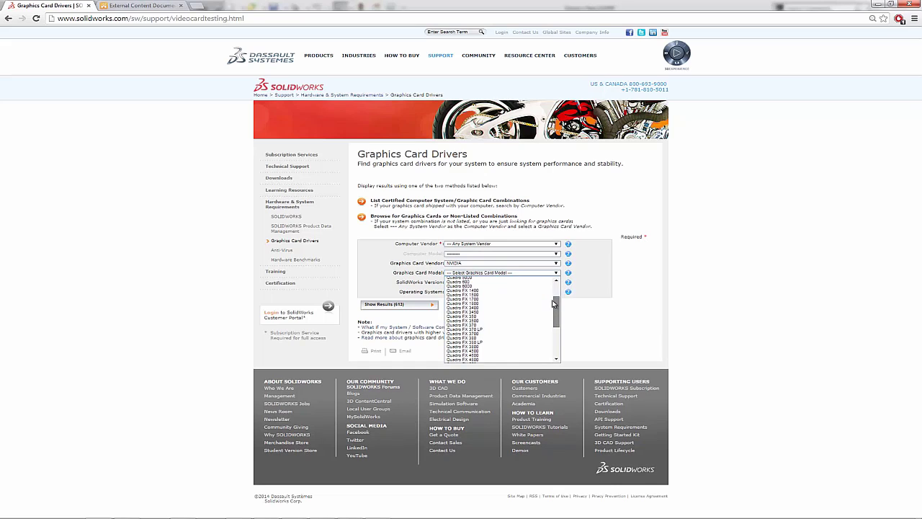
left_click(523, 347)
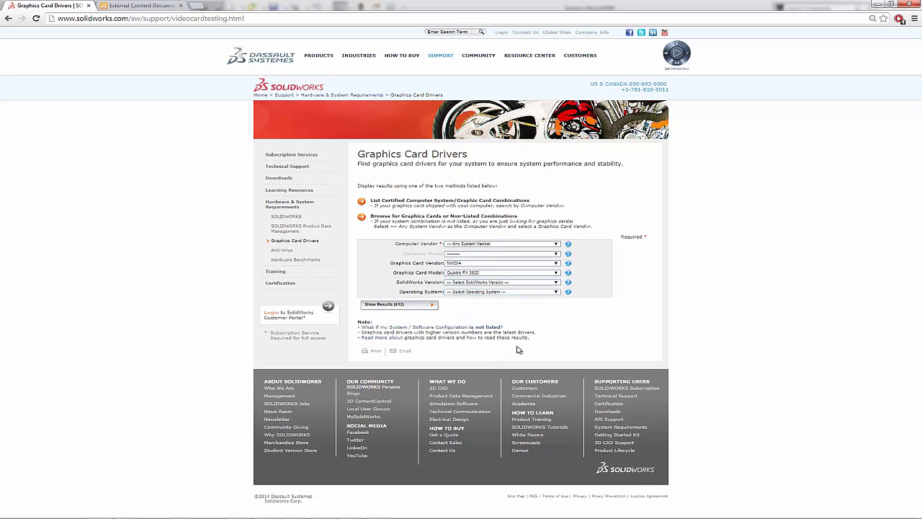
left_click(448, 282)
left_click(460, 295)
left_click(465, 291)
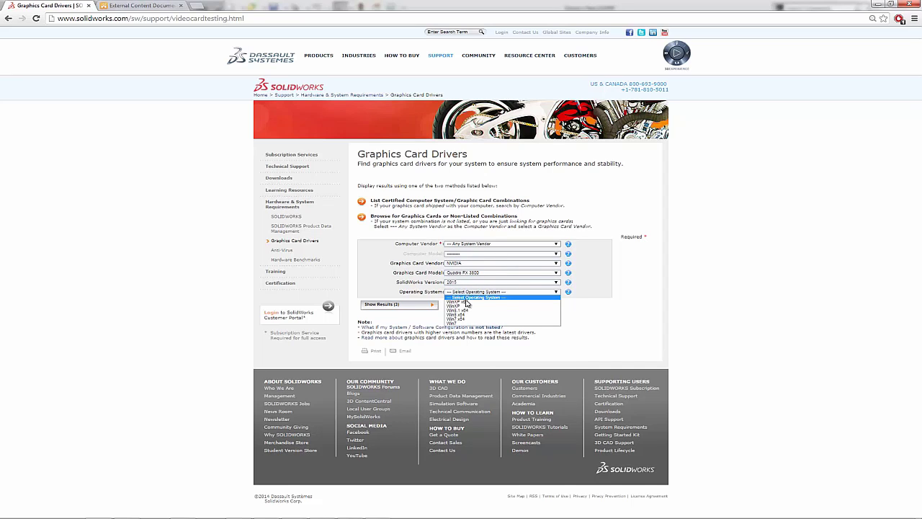
left_click(469, 319)
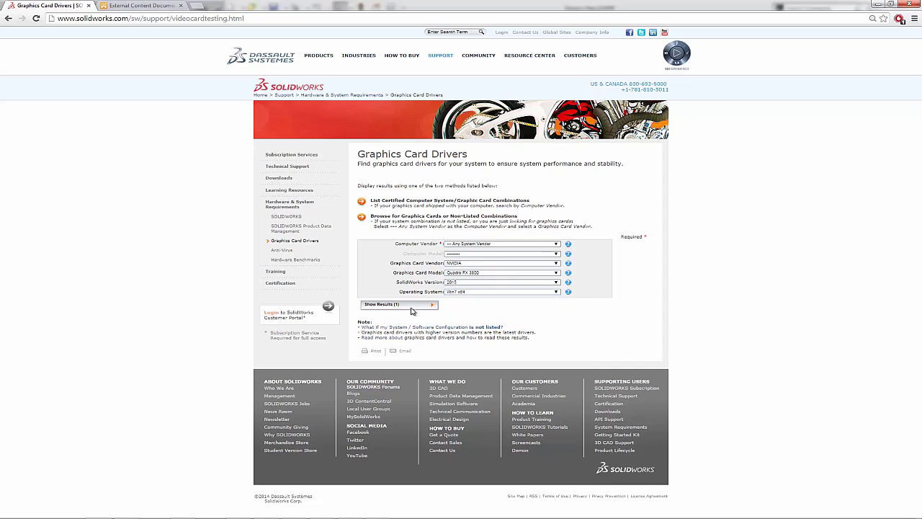
left_click(435, 306)
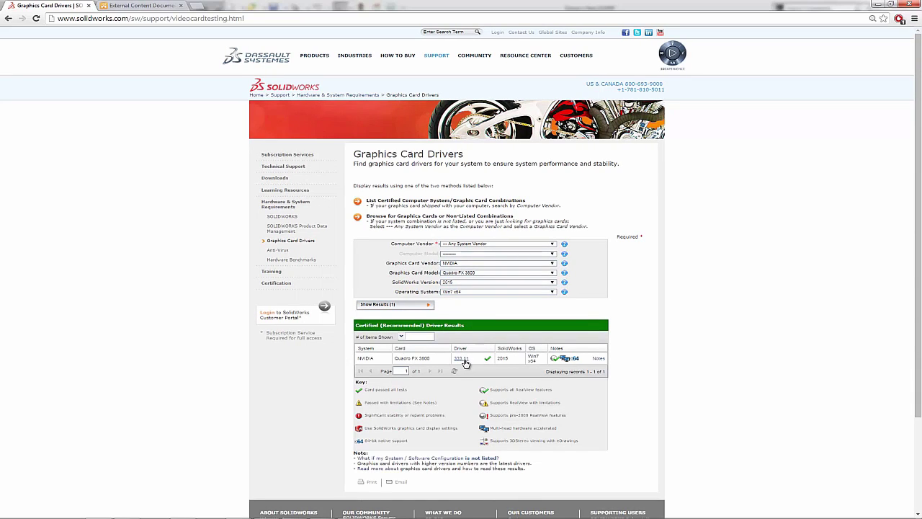
Read the driver notes showing full version 9.18.13.3311, close them, and minimize Chrome
left_click(598, 359)
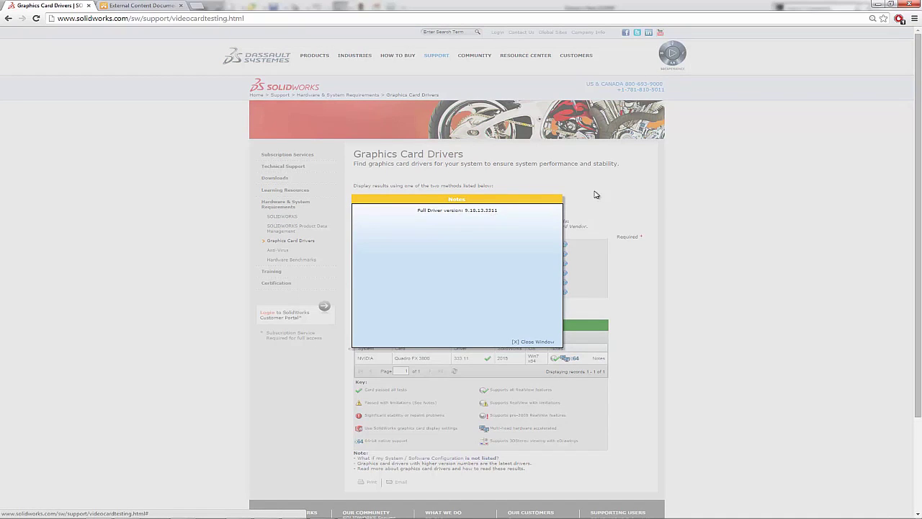
left_click(528, 342)
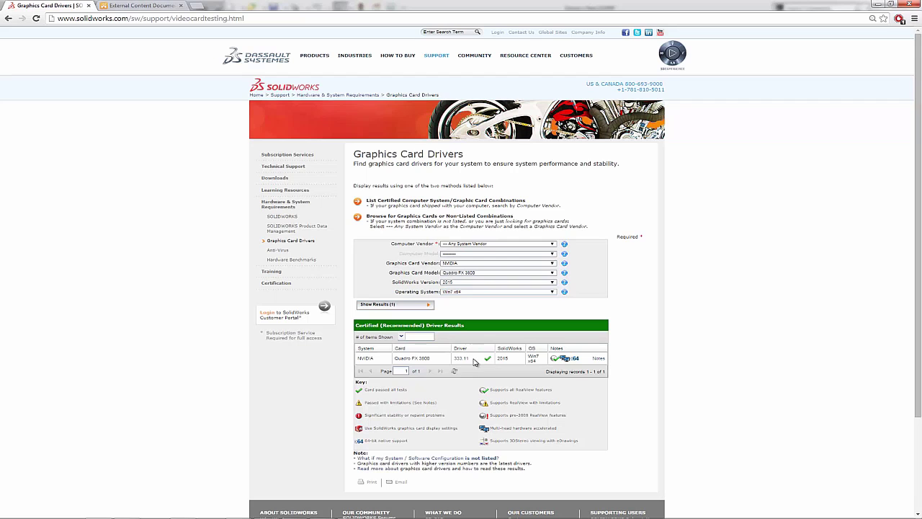
left_click(877, 3)
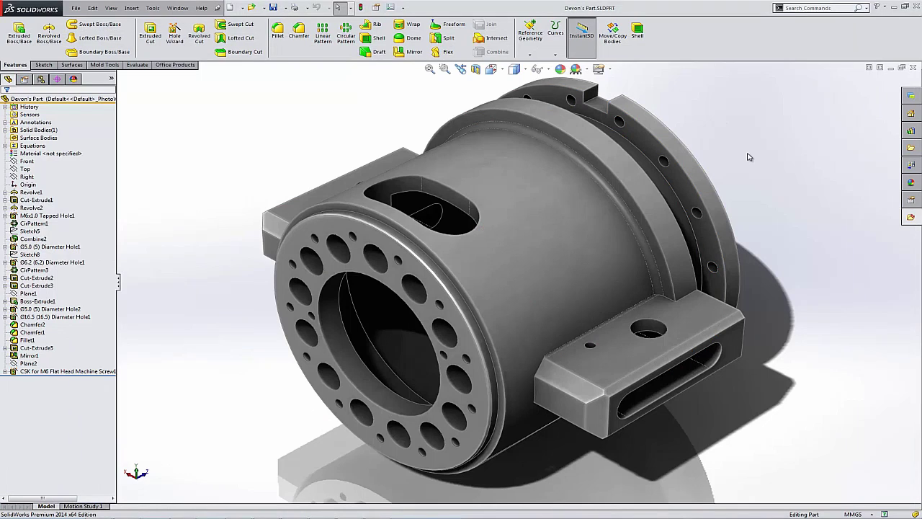
Launch SolidWorks Rx from the Task Pane's SolidWorks Resources tab
left_click(911, 95)
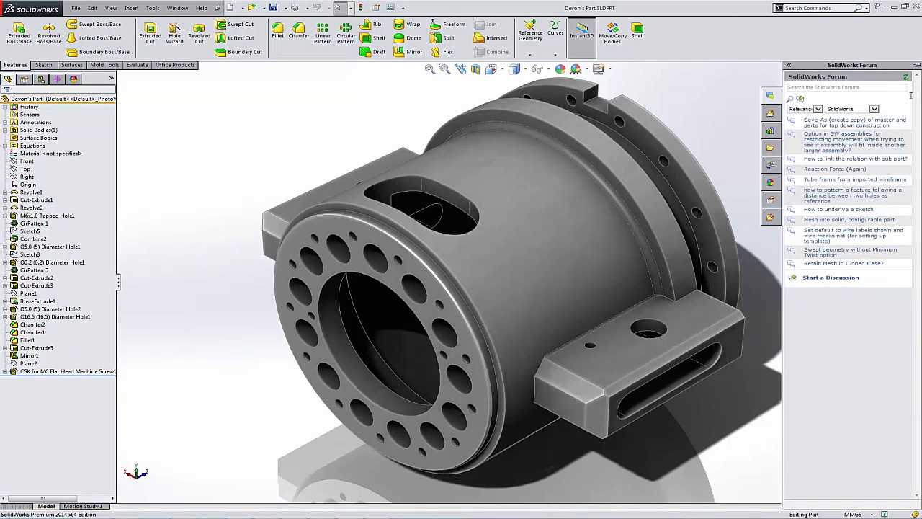
left_click(770, 115)
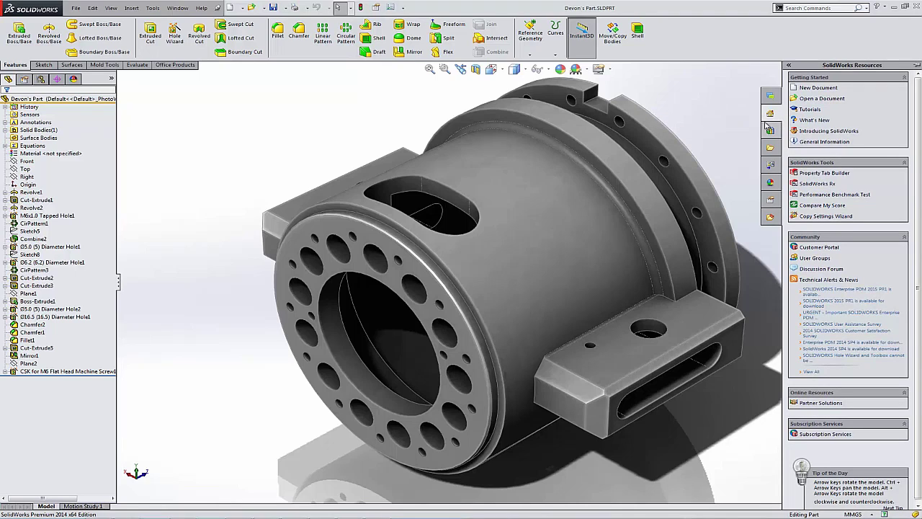
left_click(818, 184)
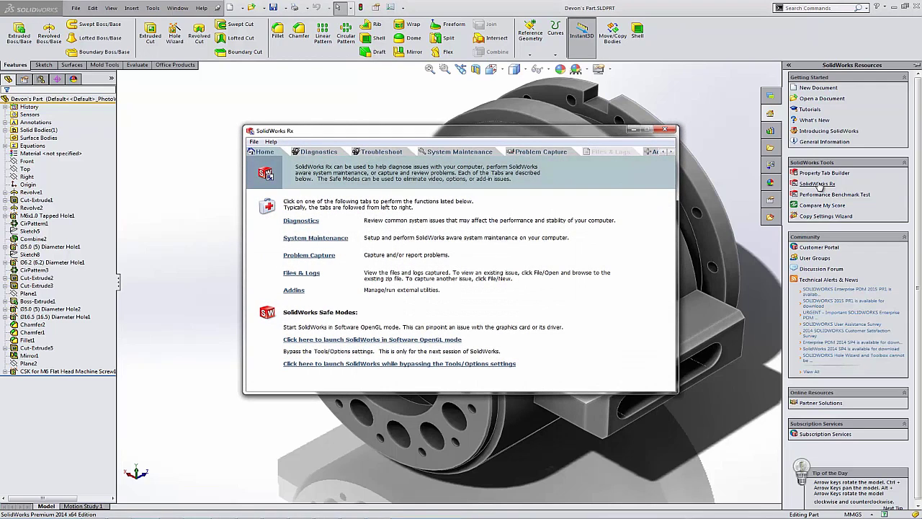
Run Rx Diagnostics and confirm Quadro FX 3800M with driver 8.17.12.5729 is supported and up to date
left_click(315, 152)
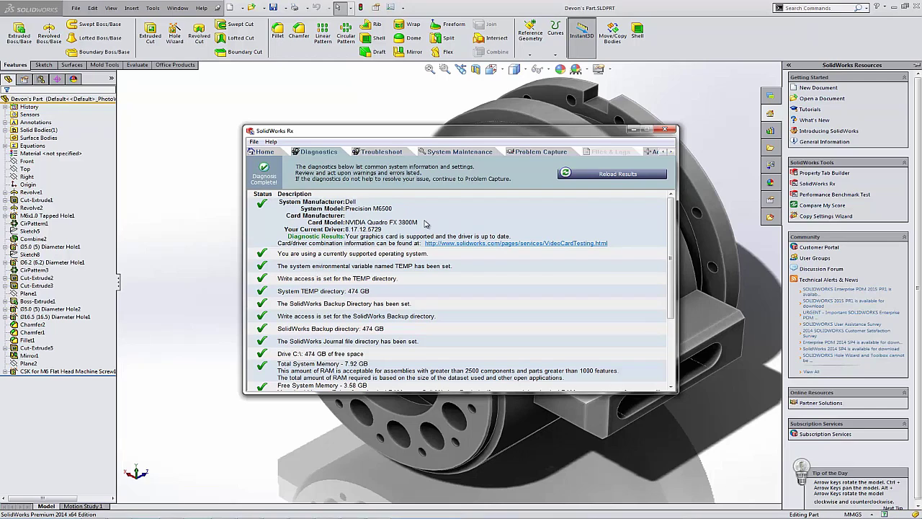
left_click_drag(425, 223, 345, 232)
left_click(457, 224)
left_click(486, 222)
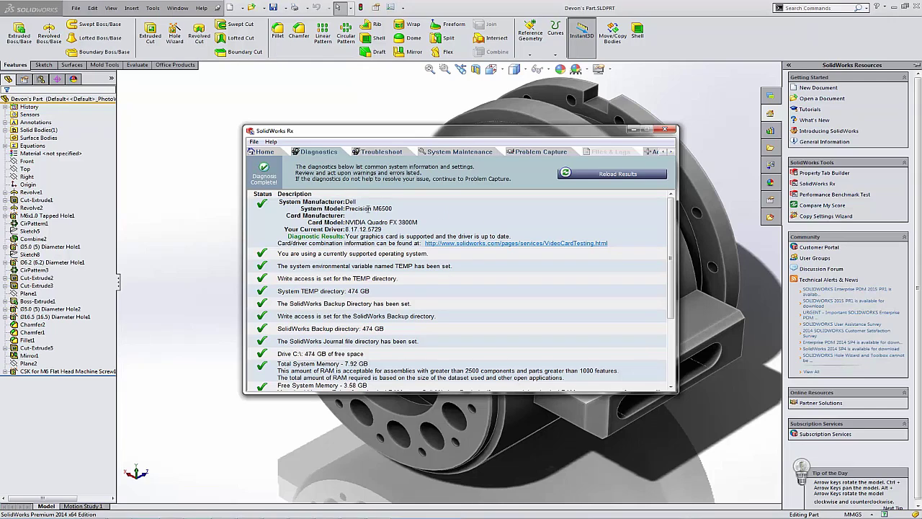